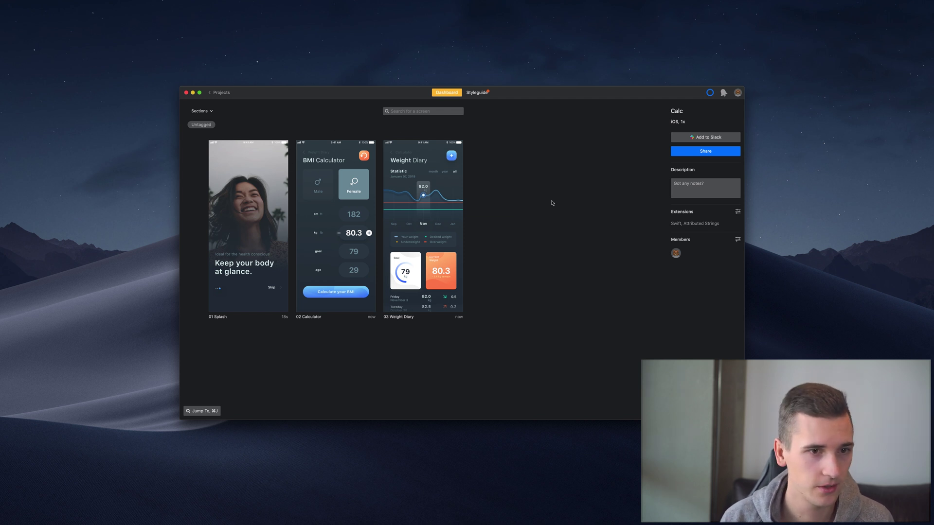
# Preview the Weight Diary screen, then go from the Calc project's extension settings to the online extensions catalogue.
pyautogui.doubleClick(434, 213)
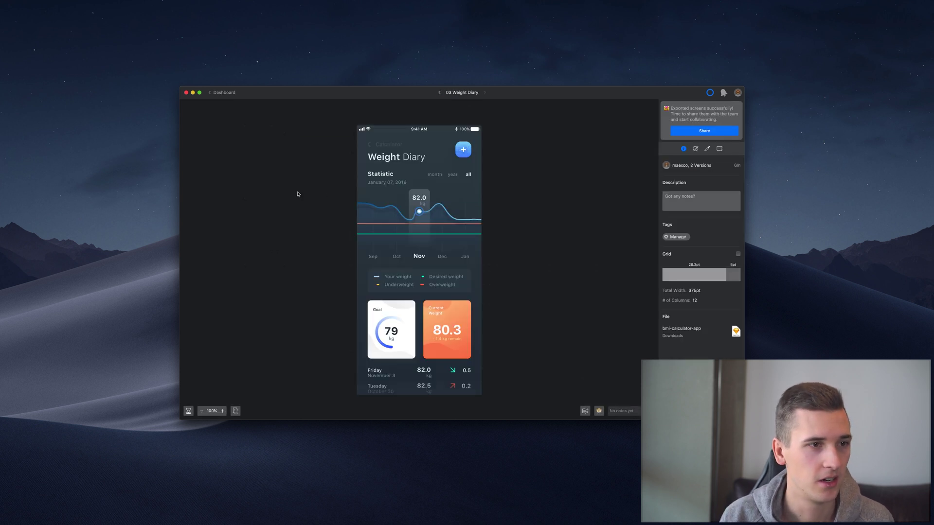
pyautogui.press('Escape')
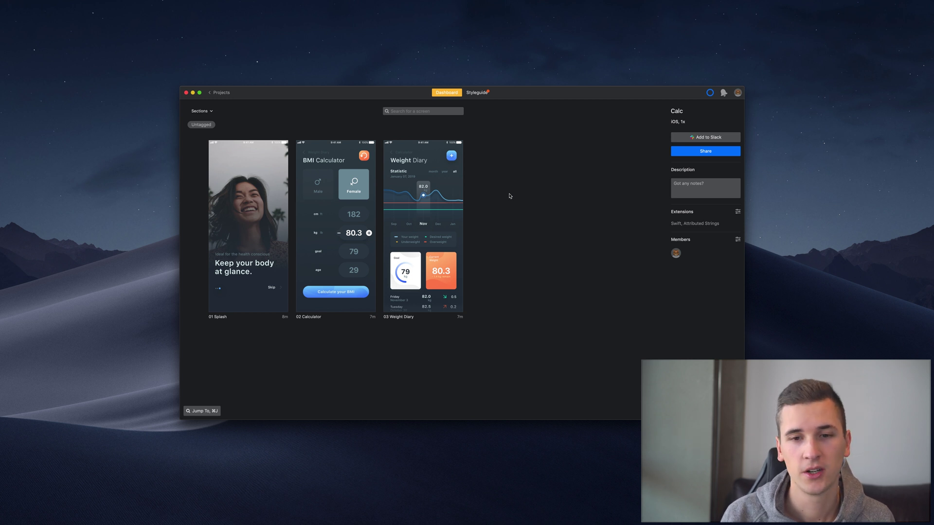
pyautogui.click(738, 212)
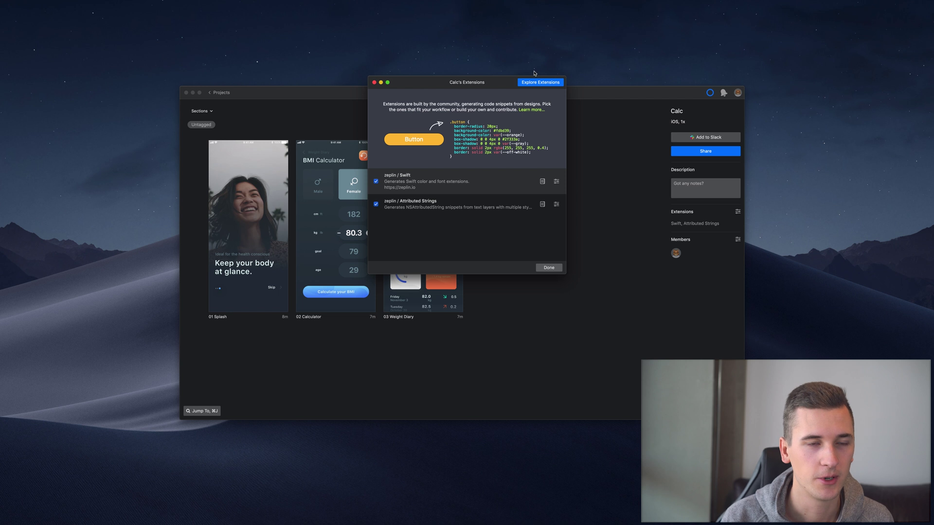
pyautogui.click(540, 83)
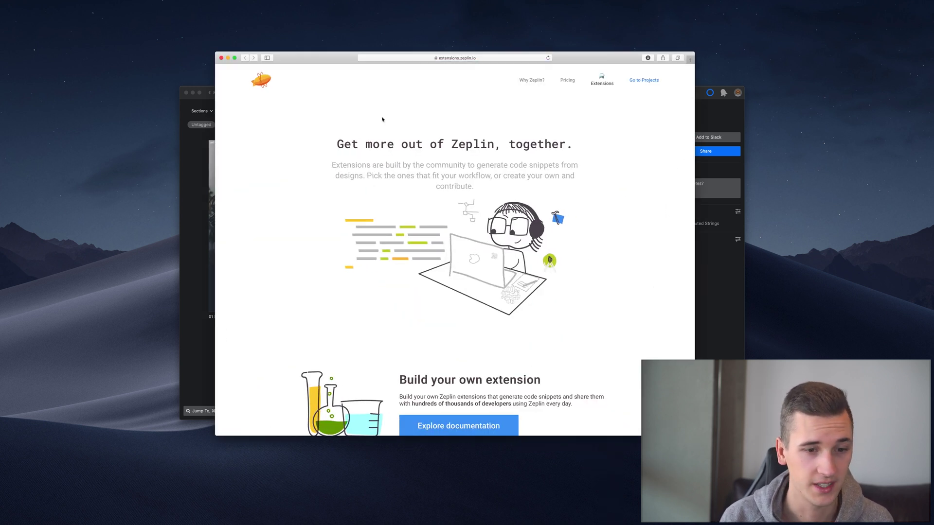
# Scroll extensions.zeplin.io to the All Extensions grid showing Swift and Attributed Strings.
pyautogui.scroll(-10, 383, 119)
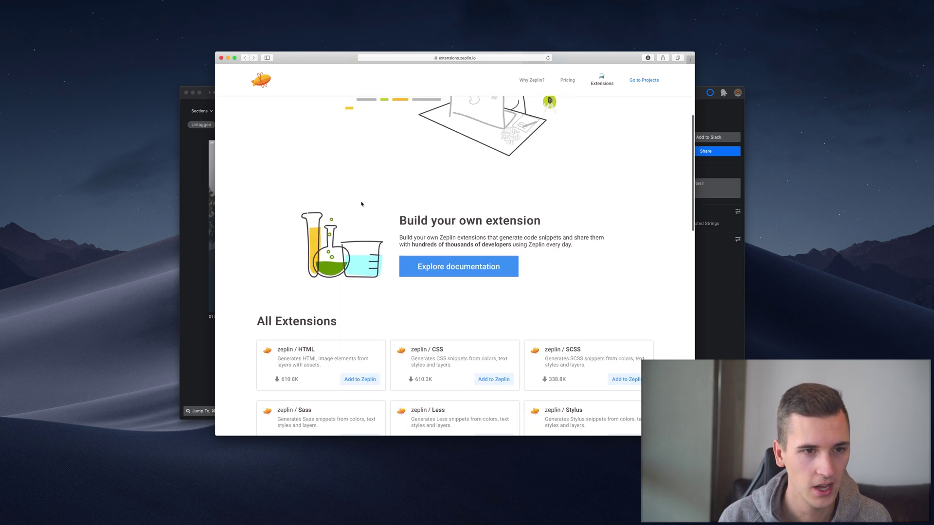
pyautogui.scroll(-5, 362, 202)
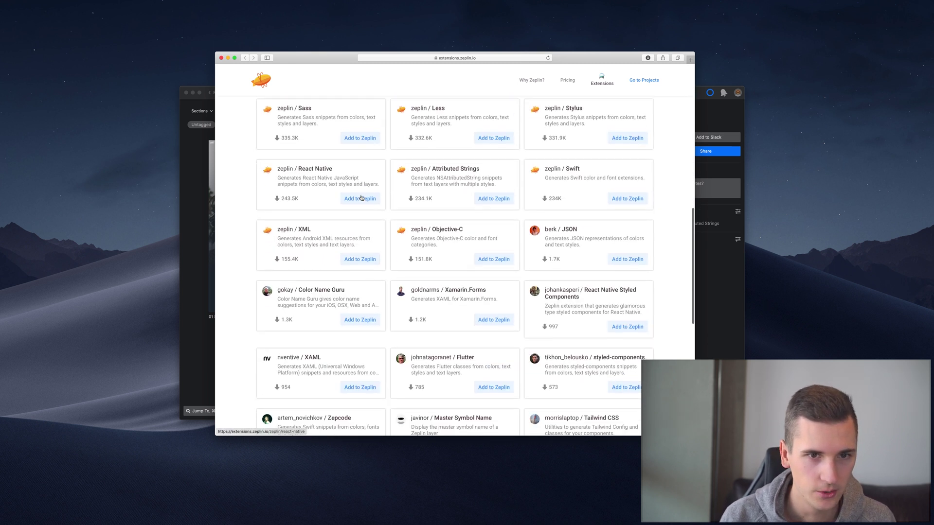
pyautogui.scroll(2, 364, 199)
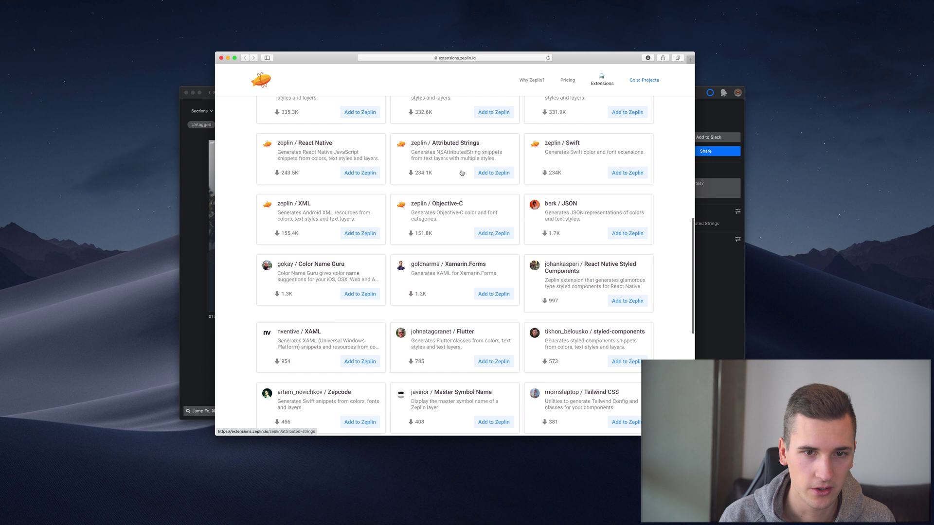
pyautogui.scroll(1, 467, 174)
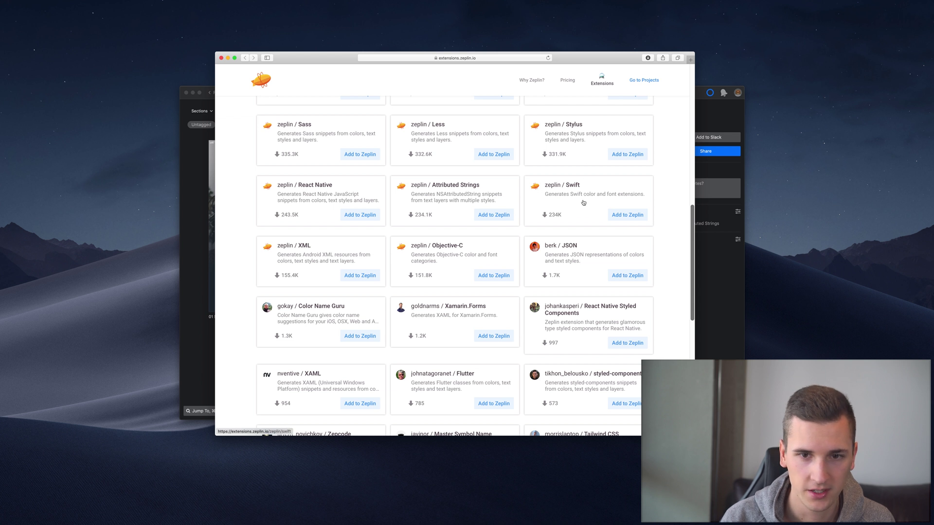
pyautogui.click(700, 96)
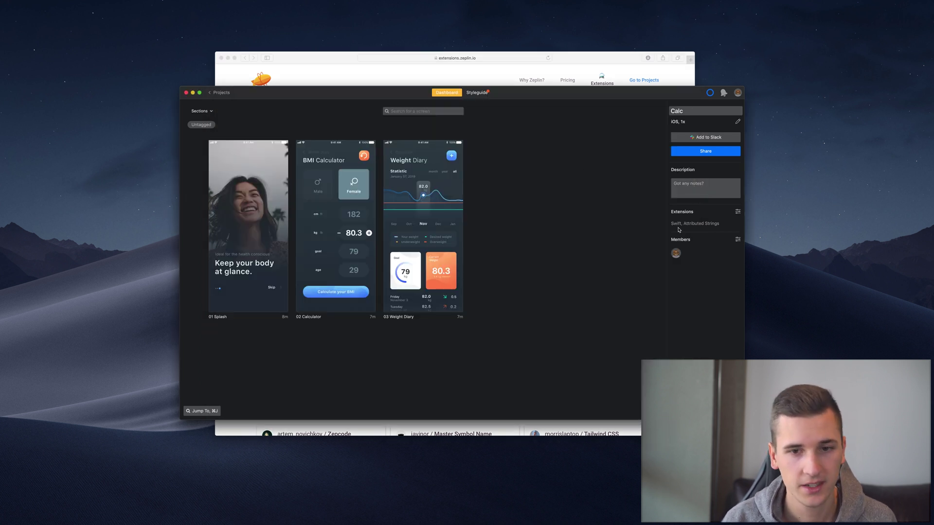
pyautogui.click(738, 212)
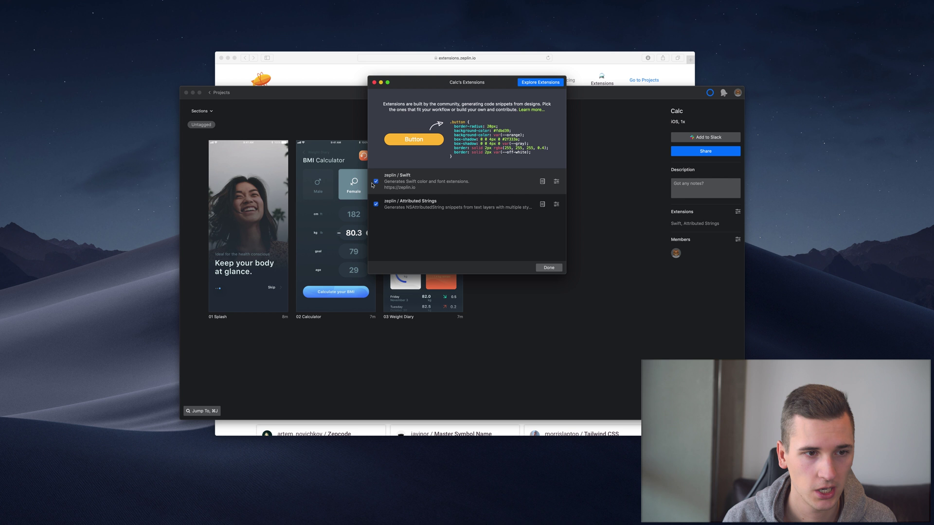
pyautogui.click(376, 183)
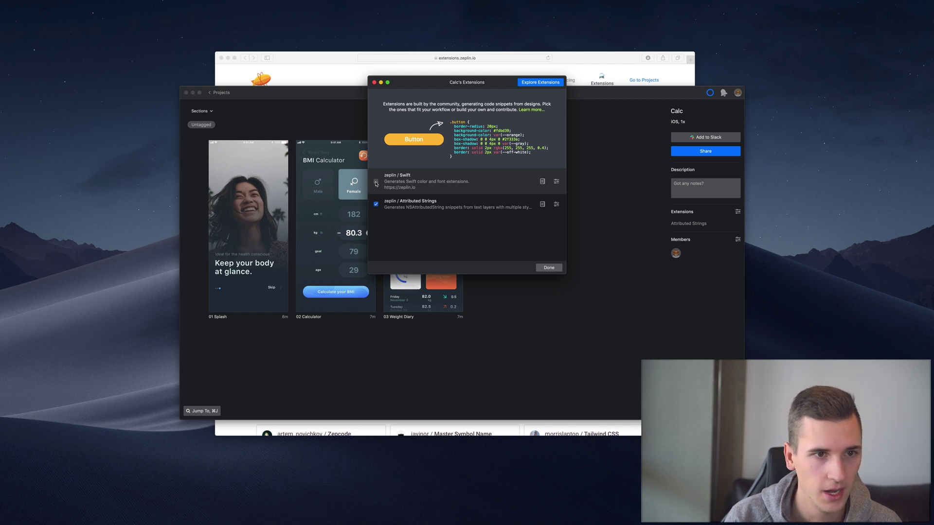
pyautogui.click(376, 182)
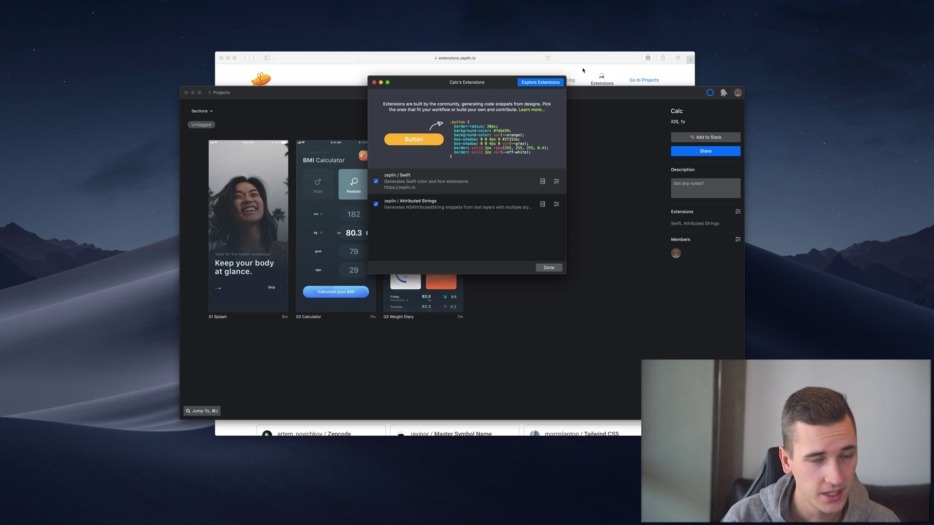
pyautogui.click(583, 71)
pyautogui.scroll(2, 481, 184)
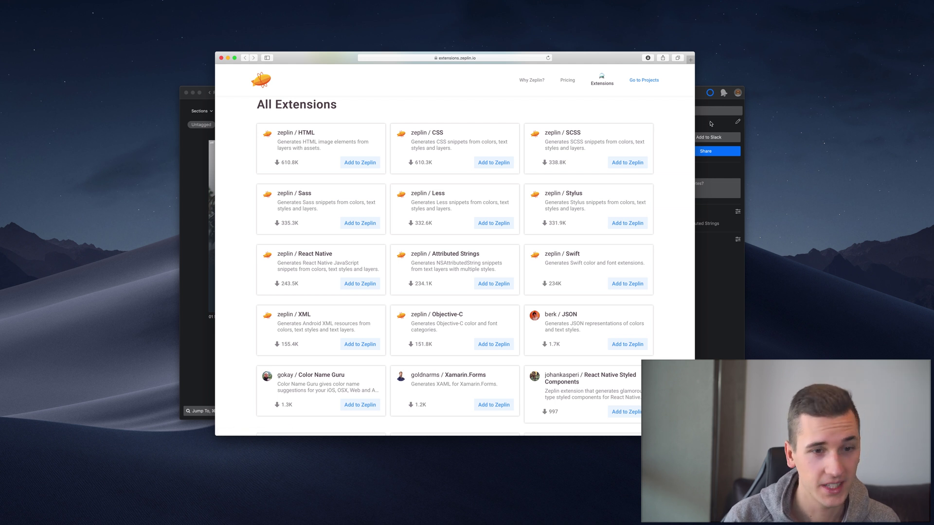
# Bring Zeplin forward, minimize Safari, and show the 02 Calculator screen in screen view.
pyautogui.click(718, 279)
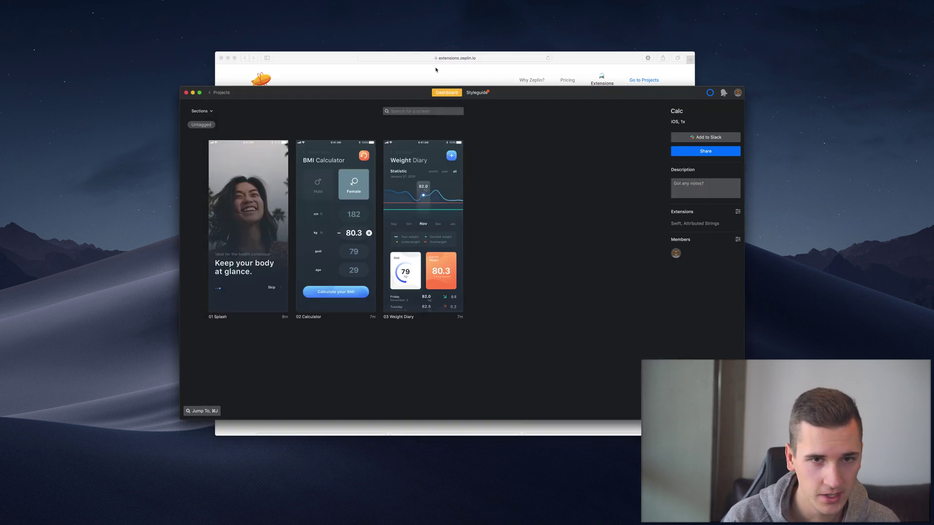
pyautogui.click(227, 59)
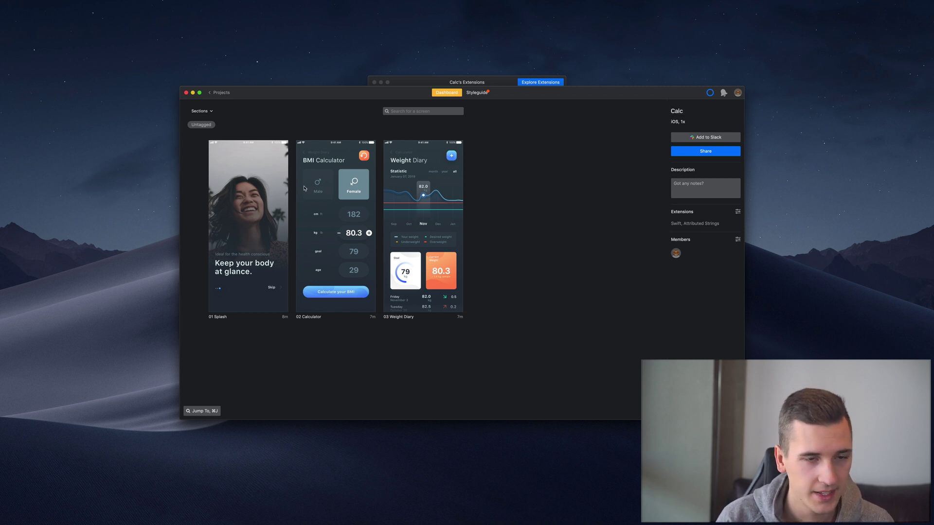
pyautogui.click(323, 188)
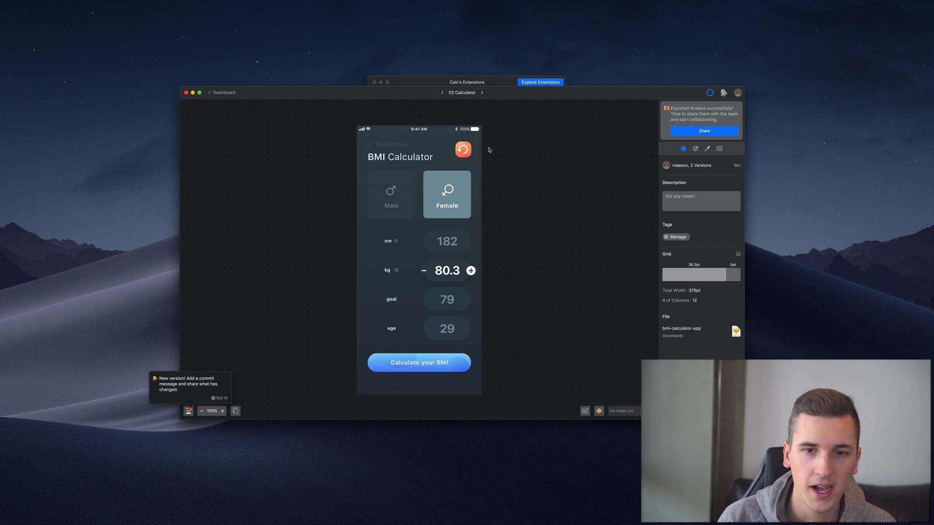
# Inspect the refresh button and Female card, and remove bluishGrey from the styleguide colours.
pyautogui.click(461, 153)
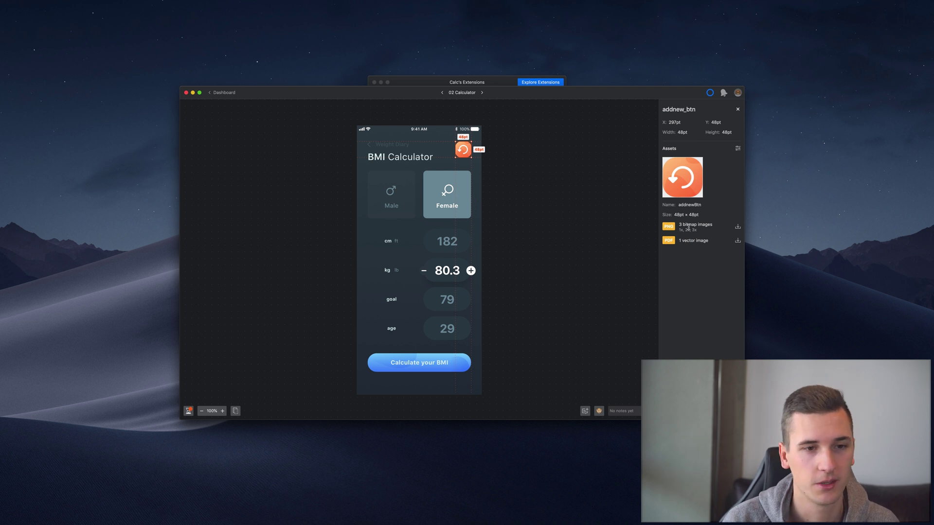
pyautogui.click(435, 203)
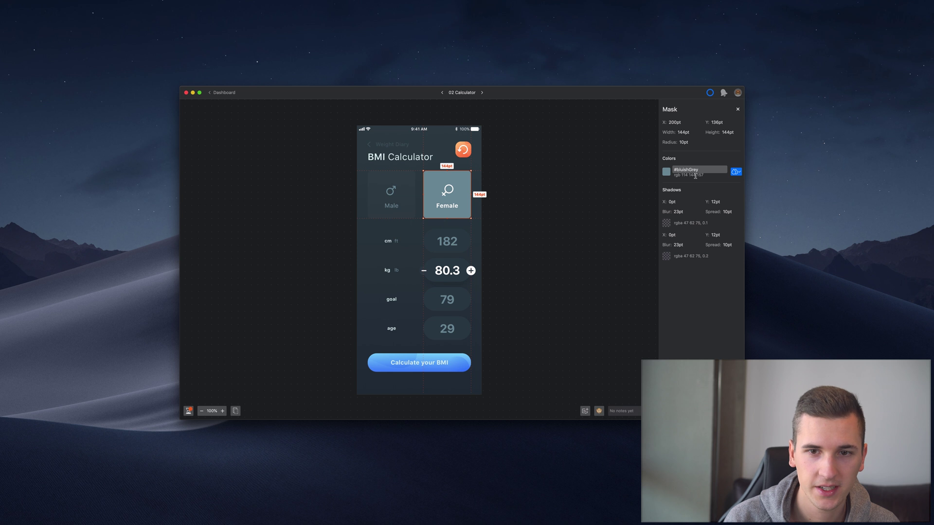
pyautogui.click(735, 173)
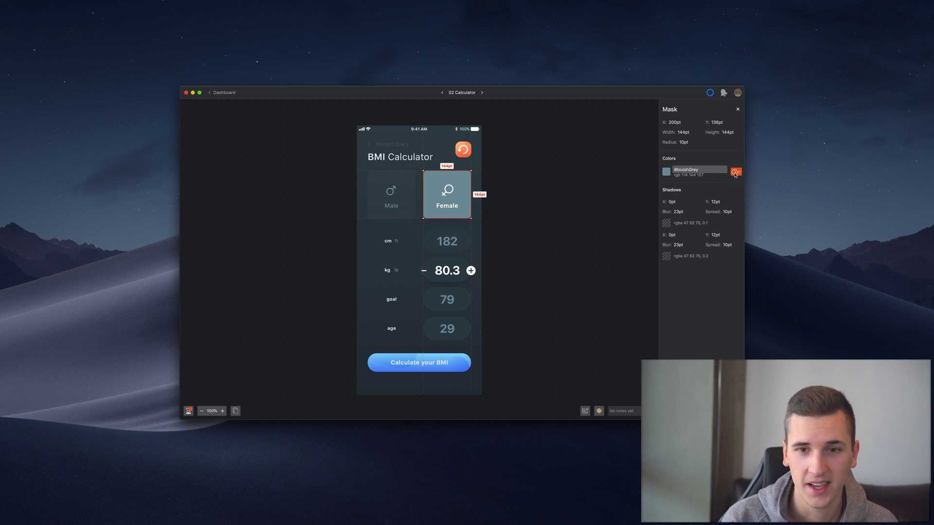
pyautogui.click(736, 173)
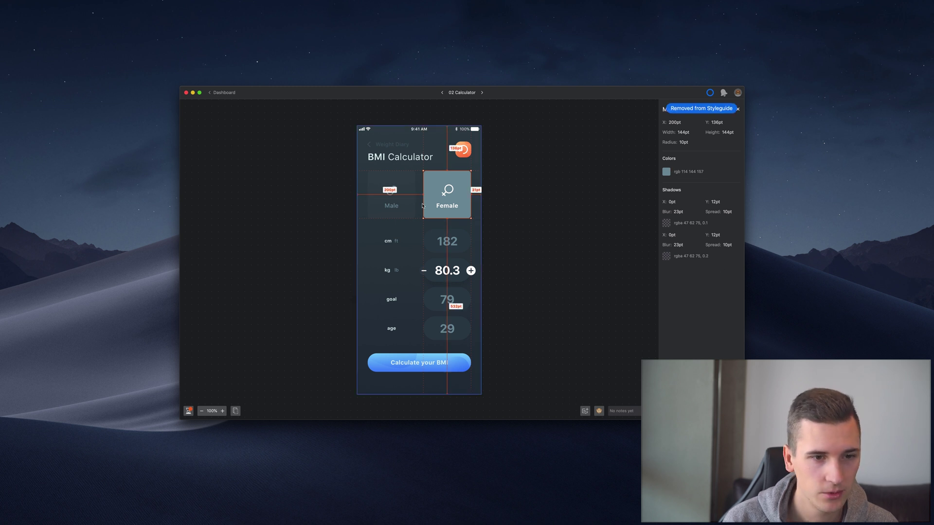
# Save the 80.3 text's white colour to the styleguide as 'white', then view the project styleguide.
pyautogui.click(460, 243)
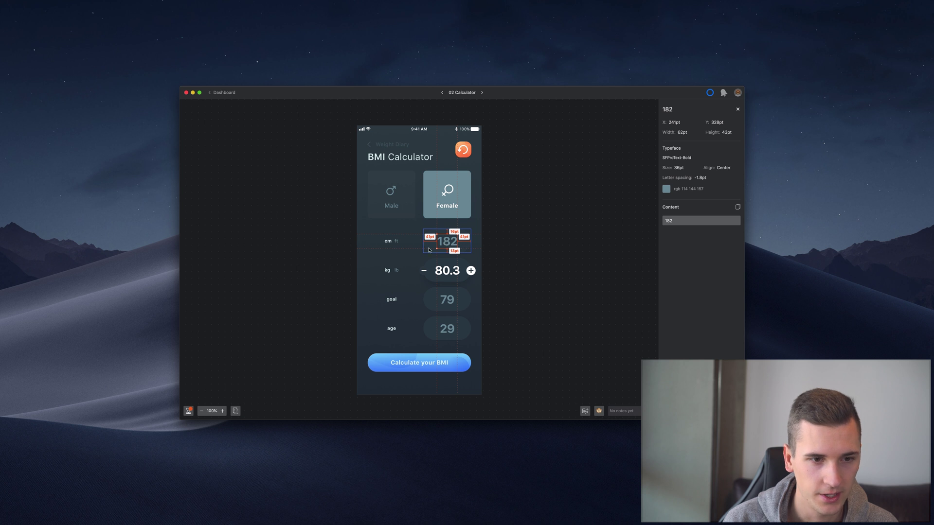
pyautogui.click(445, 272)
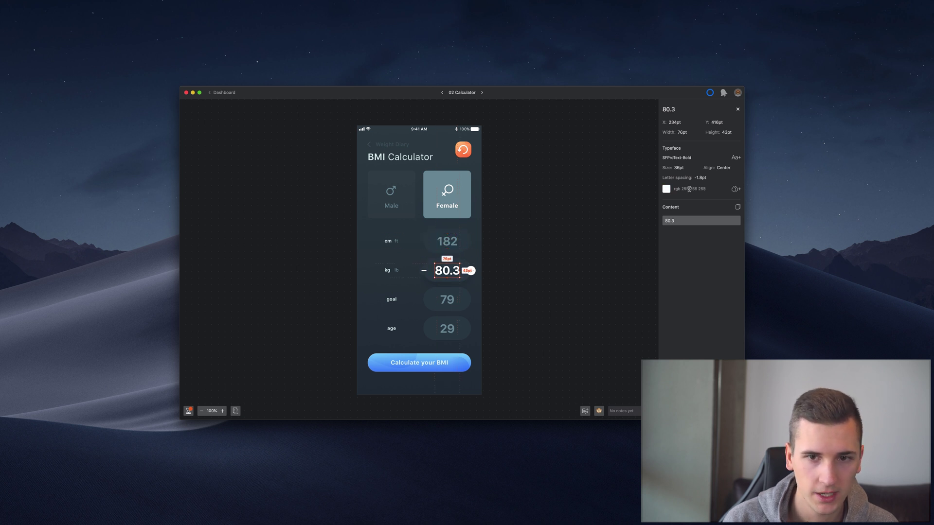
pyautogui.click(734, 190)
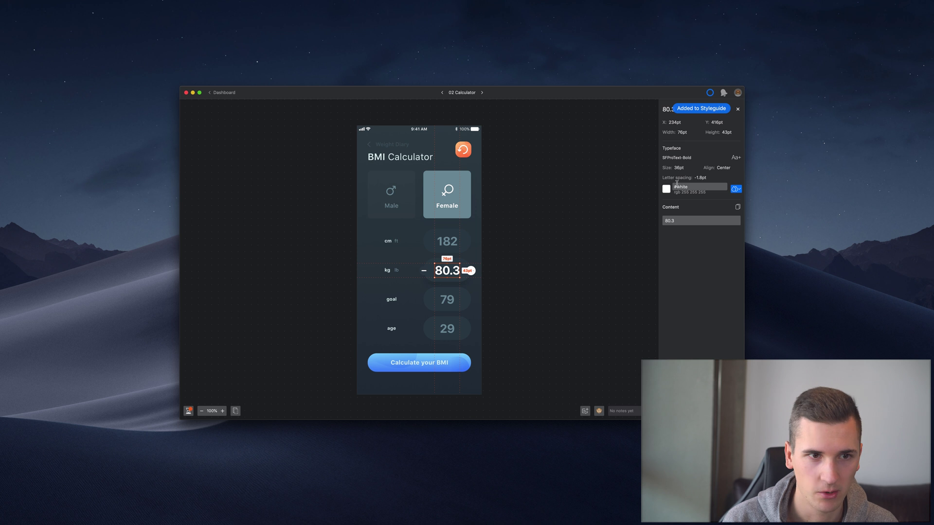
pyautogui.press('Return')
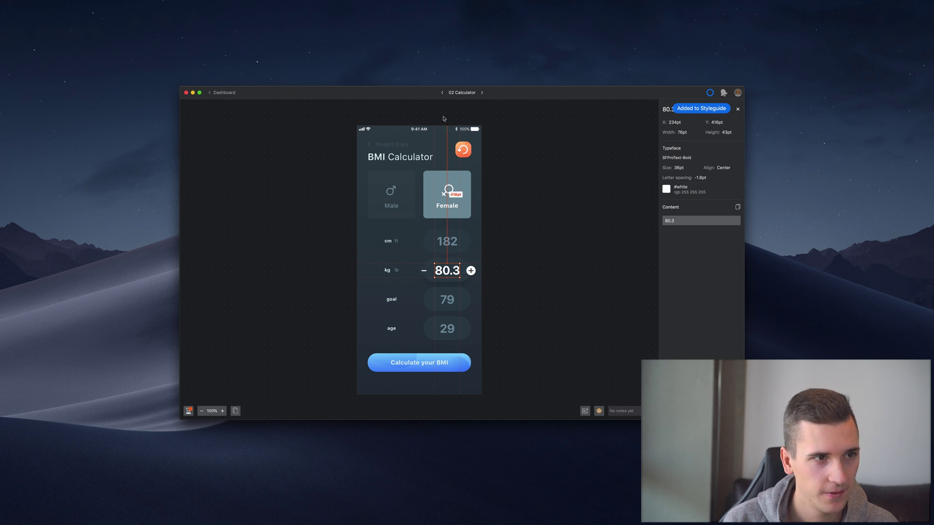
pyautogui.click(216, 93)
pyautogui.click(477, 93)
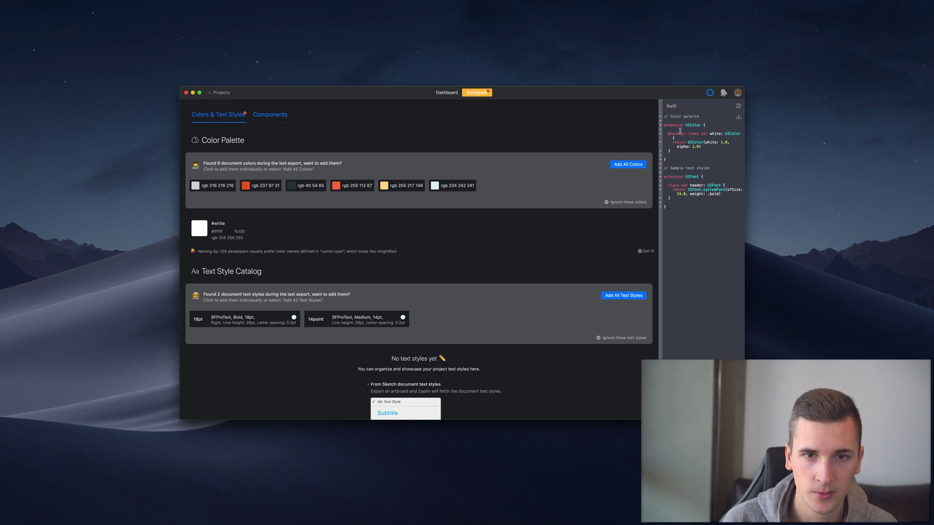
# Select and review the generated Swift UIColor extension code for the white colour.
pyautogui.moveTo(681, 152); pyautogui.dragTo(665, 125)
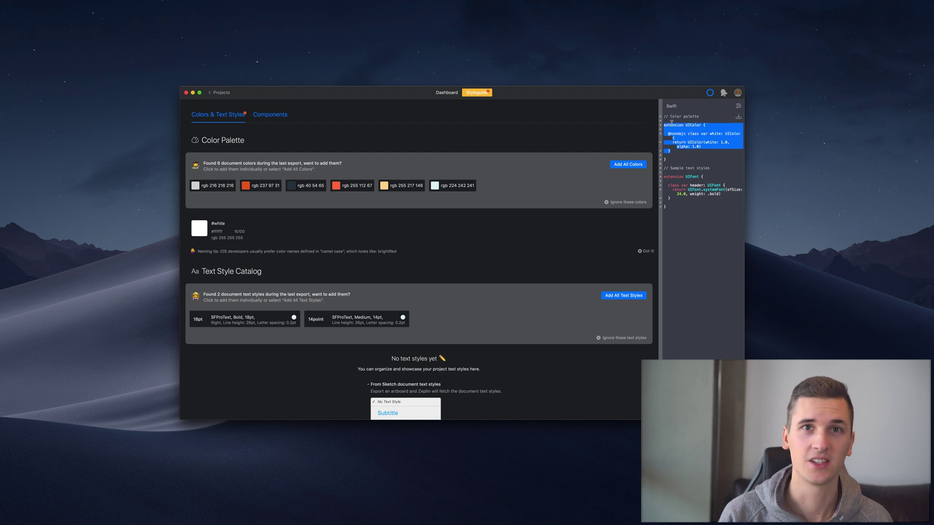
pyautogui.click(671, 123)
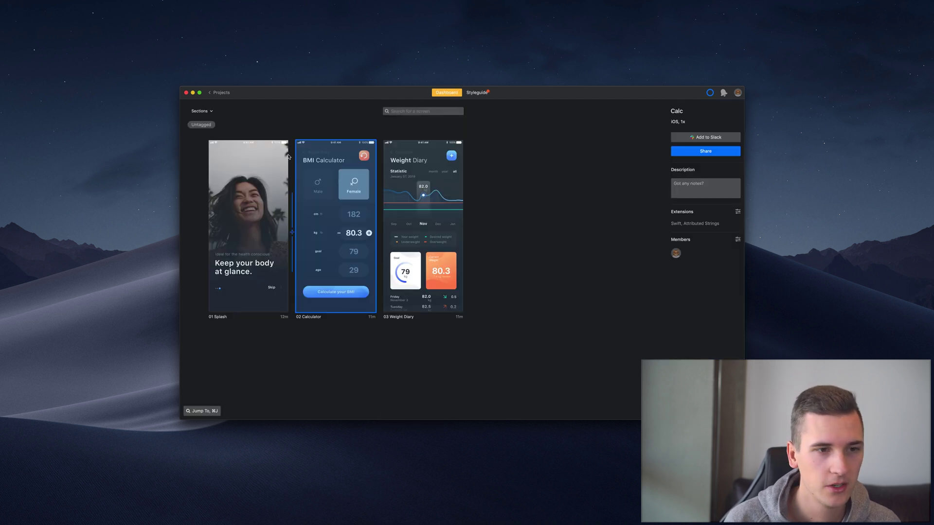
# On 02 Calculator, inspect the Female card's mask size and colour and the female icon's export assets.
pyautogui.doubleClick(322, 193)
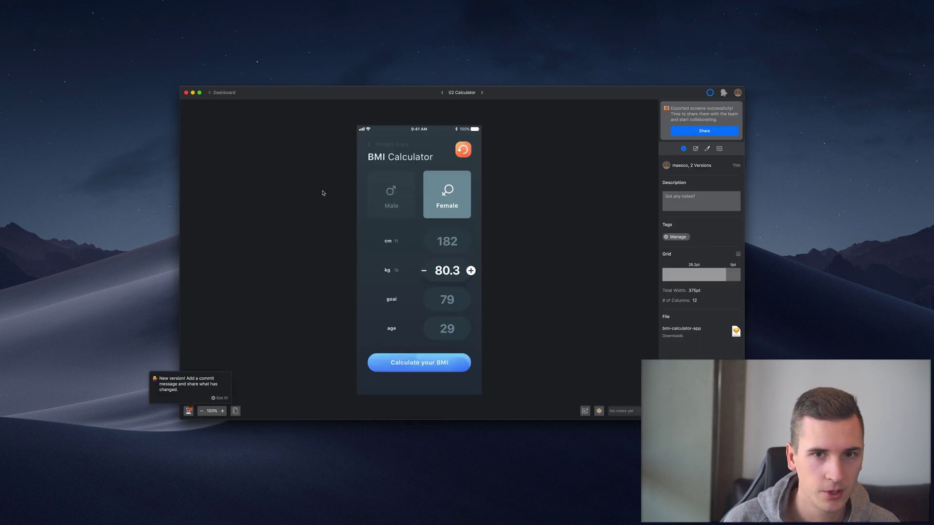
pyautogui.click(469, 182)
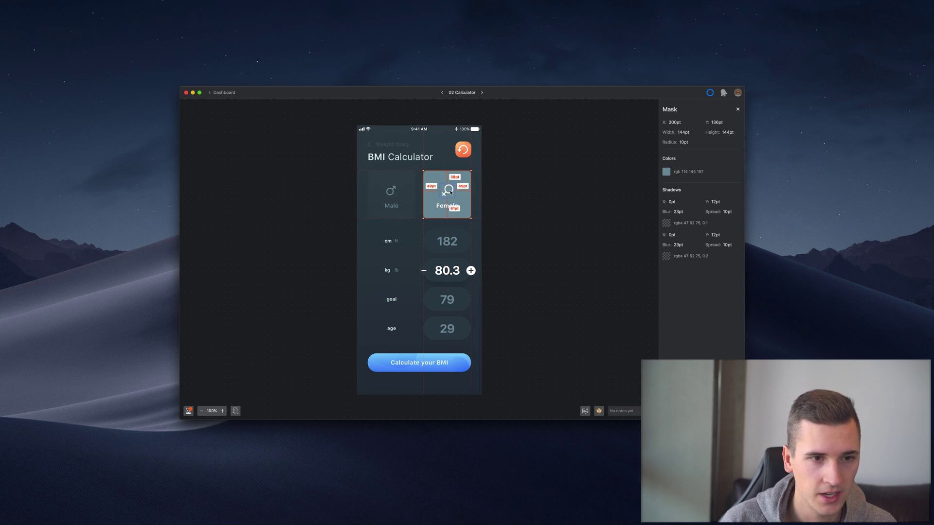
pyautogui.click(449, 191)
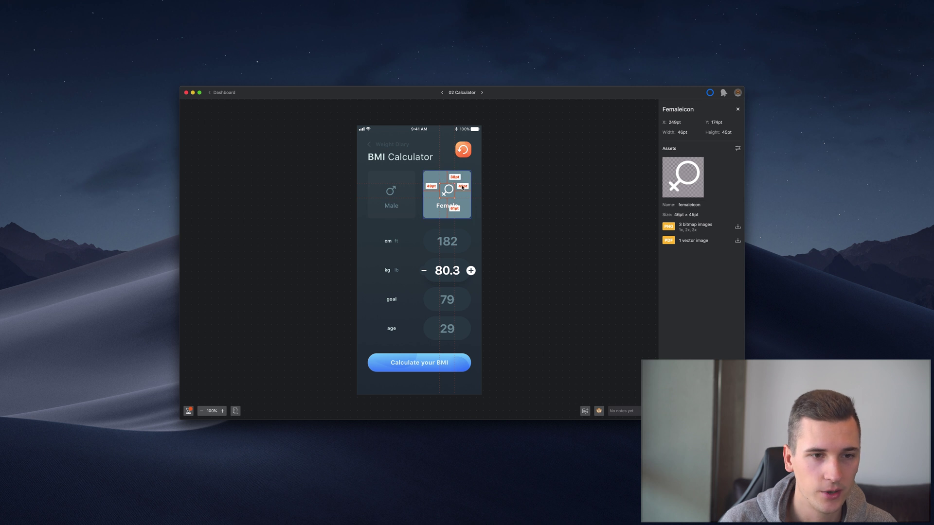
pyautogui.click(467, 180)
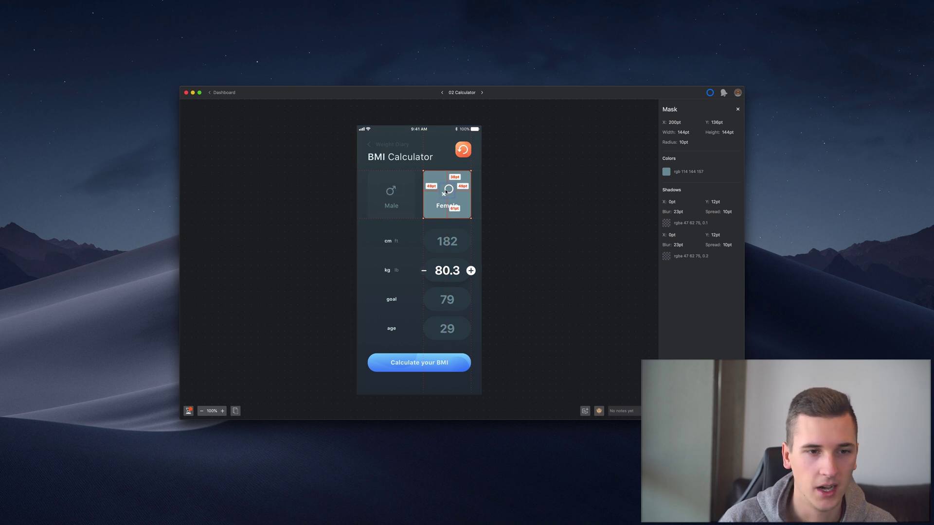
pyautogui.click(445, 192)
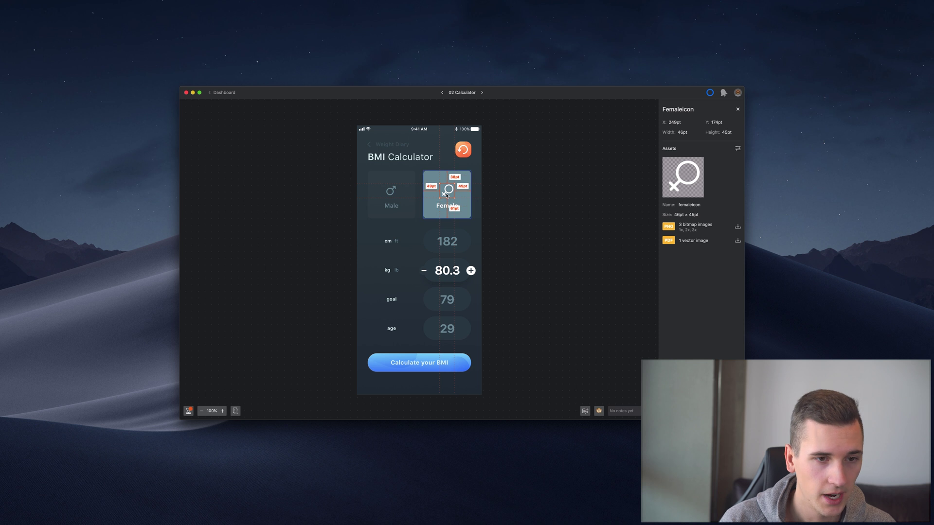
pyautogui.click(433, 211)
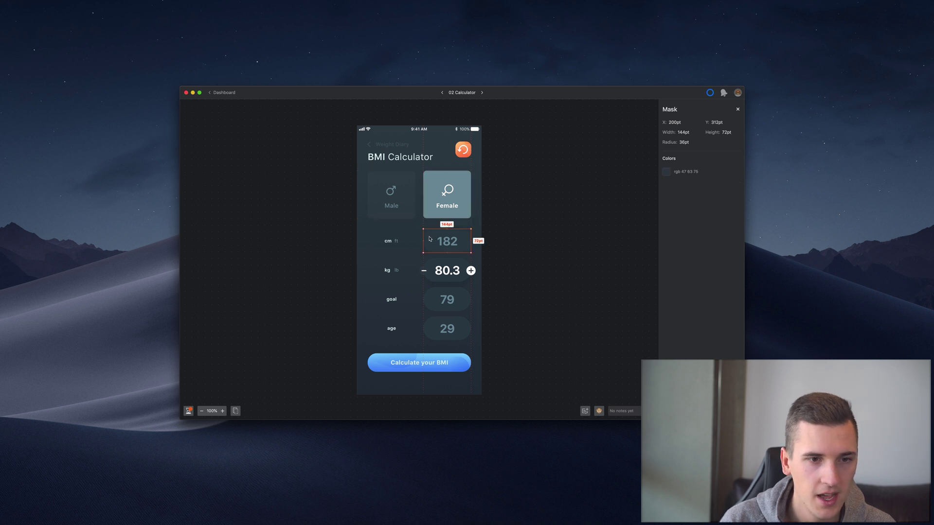
# Inspect the 182 height field's dimensions, the Female card's colour and shadows, and the Calculate your BMI text.
pyautogui.click(430, 237)
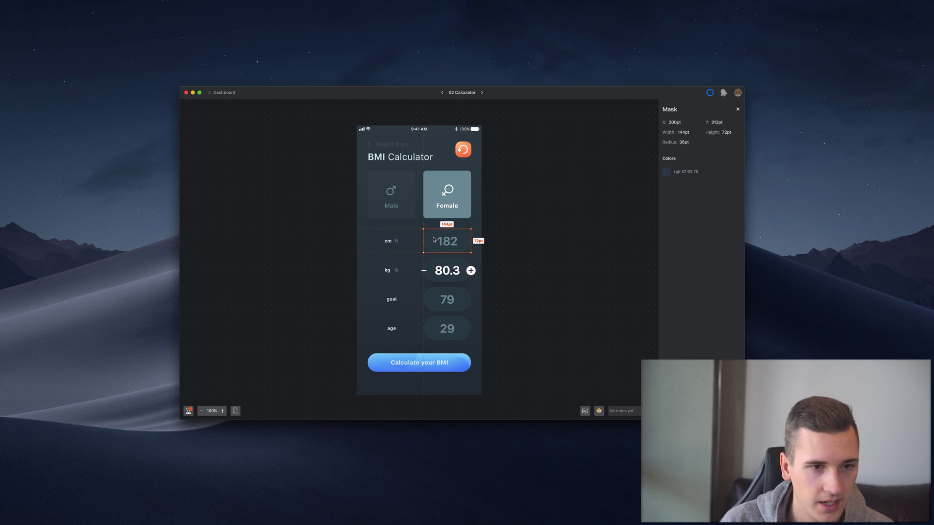
pyautogui.click(432, 215)
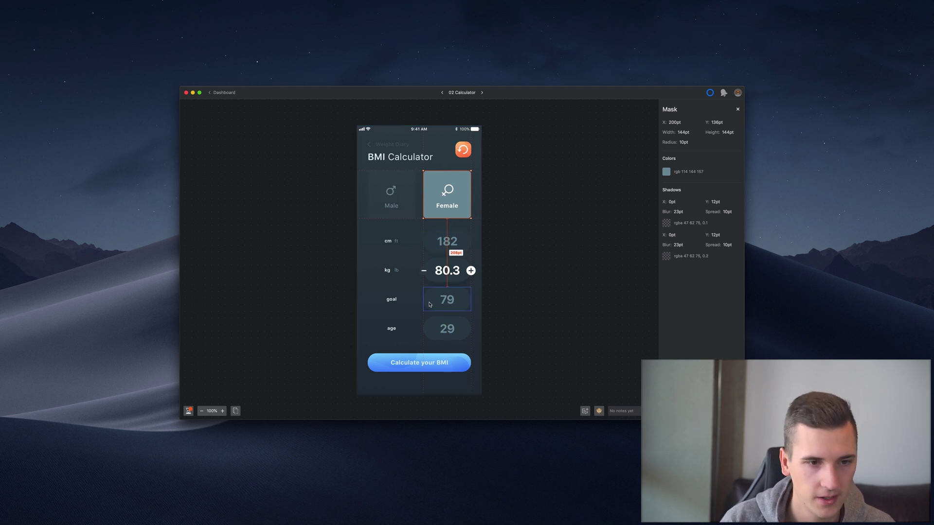
pyautogui.click(419, 363)
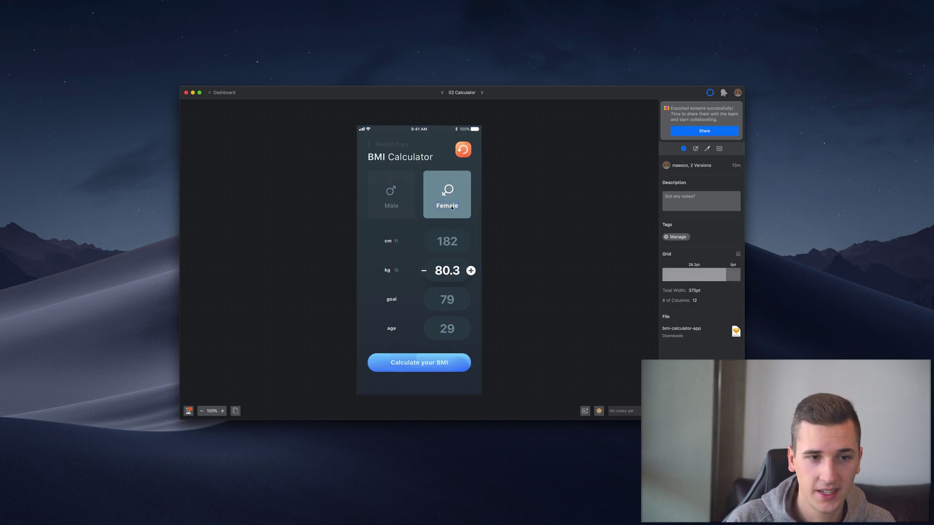
# Check the Female label's typeface, copy its text content, then select the BMI Calculator title for its text styles.
pyautogui.click(449, 208)
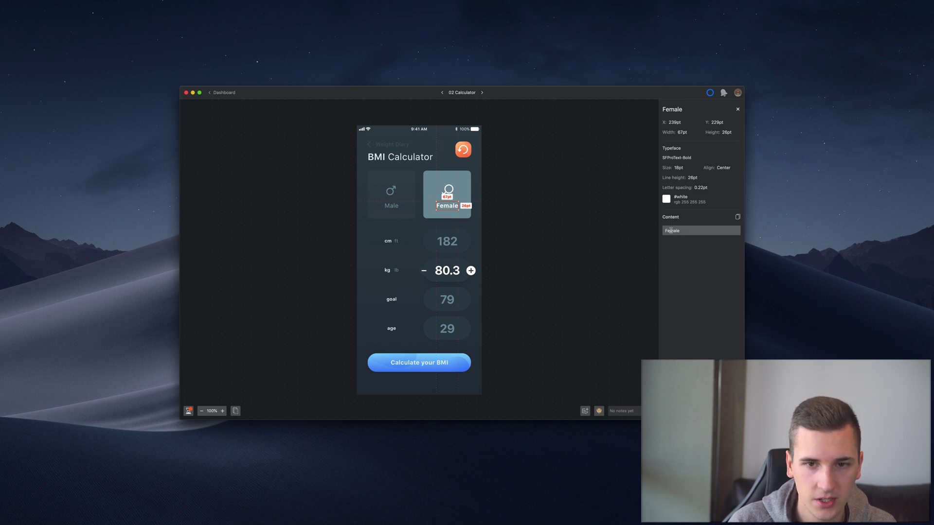
pyautogui.click(738, 218)
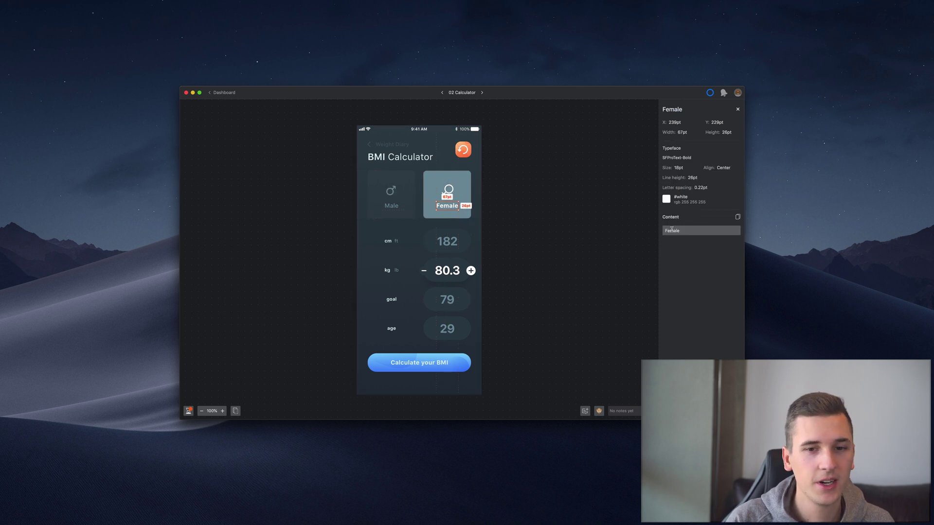
pyautogui.click(672, 229)
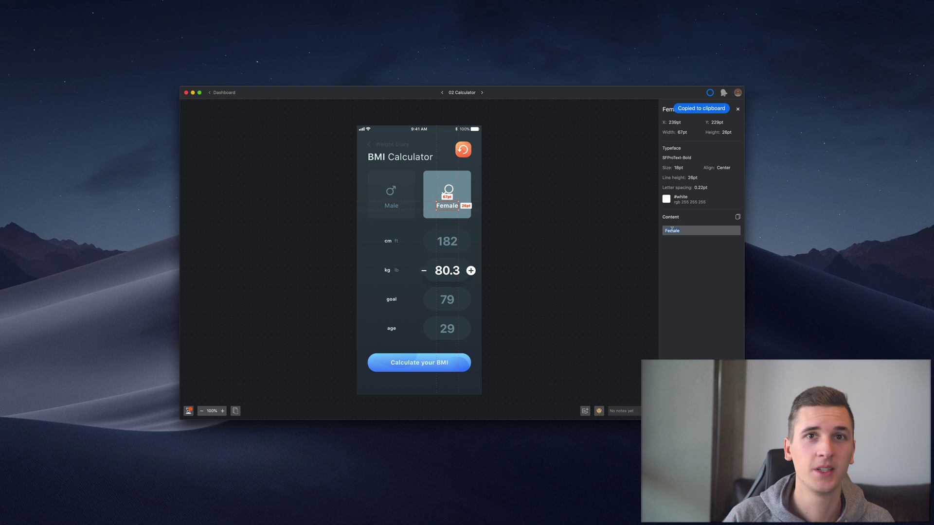
pyautogui.click(400, 156)
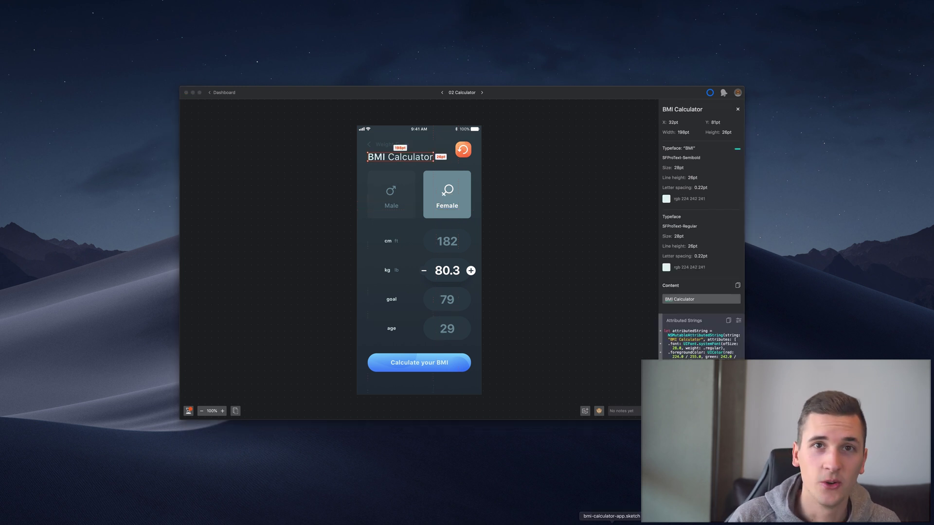
# In Sketch, create a new text style named 'headline' from the Weight Diary title.
pyautogui.press('super+Tab')
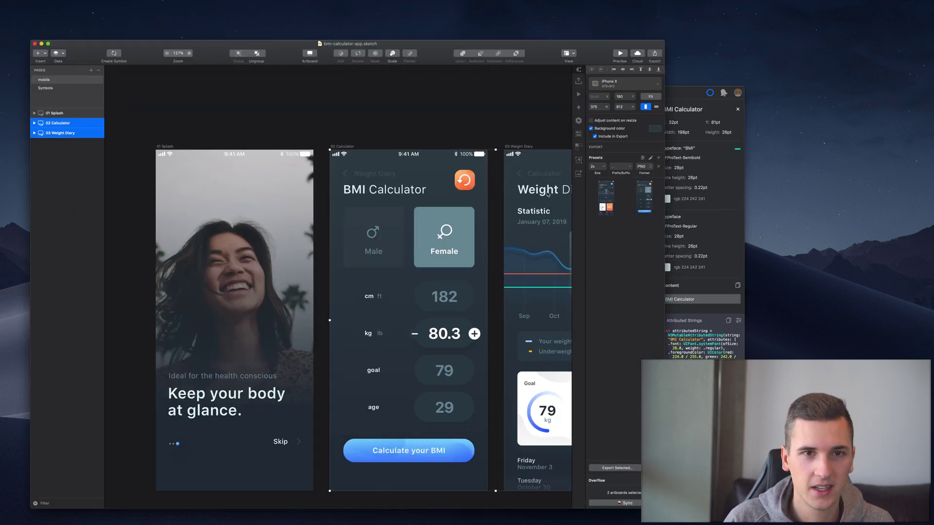
pyautogui.moveTo(665, 508); pyautogui.dragTo(812, 477)
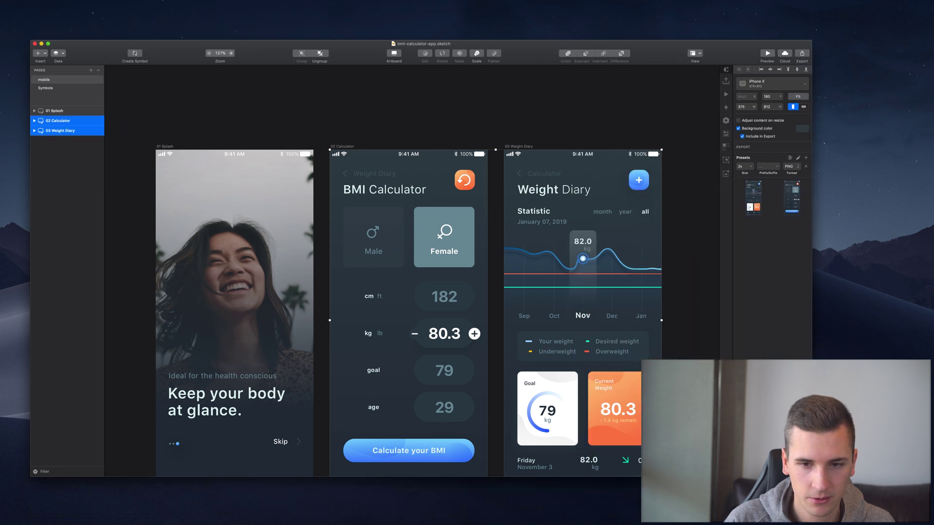
pyautogui.click(556, 193)
pyautogui.click(753, 174)
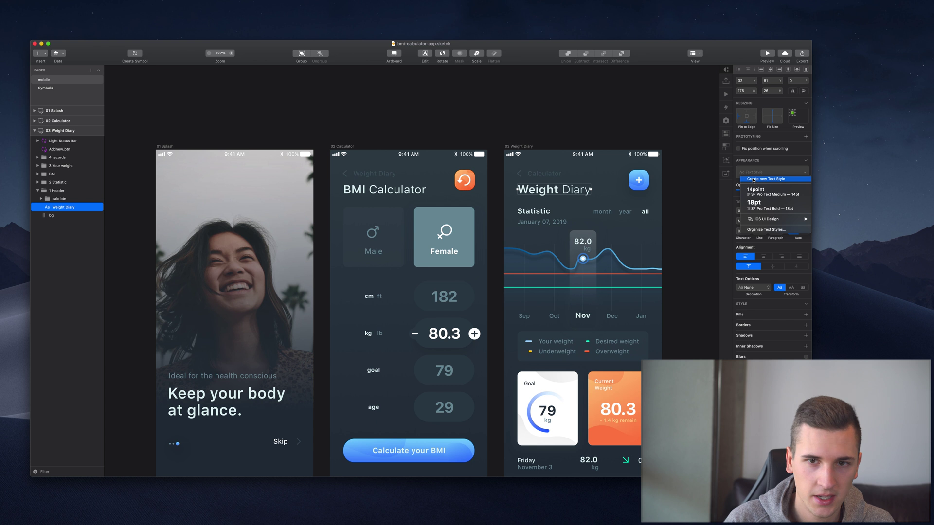
pyautogui.click(753, 179)
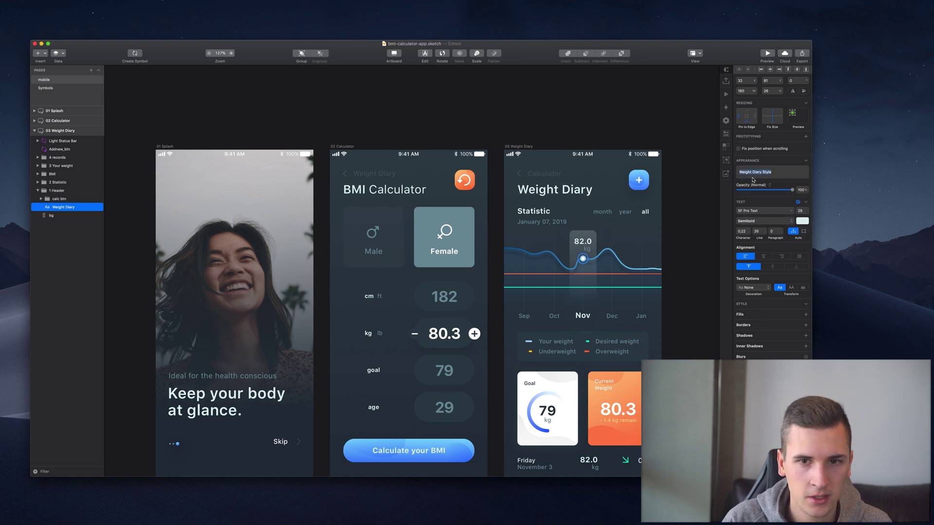
pyautogui.write('headline')
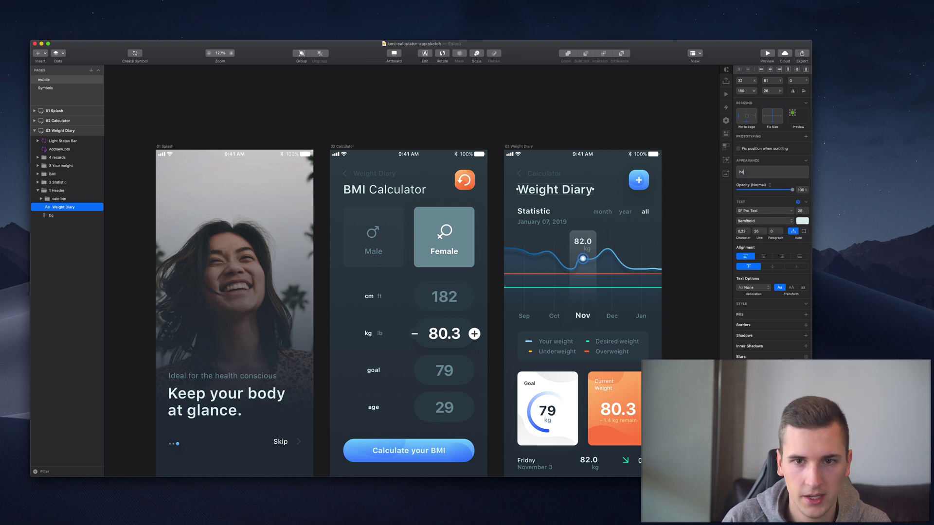
pyautogui.press('Return')
# Save the document and export the 03 Weight Diary artboard to the Zeplin project.
pyautogui.click(510, 145)
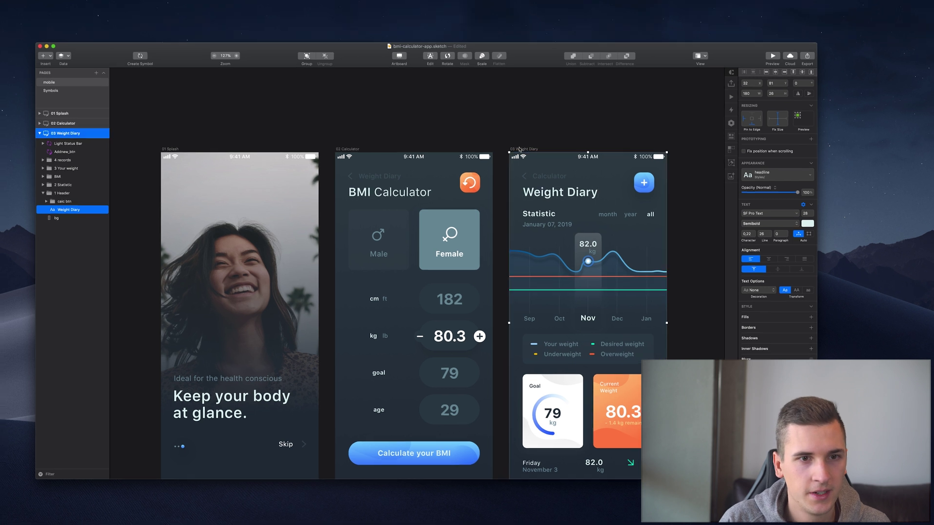
pyautogui.click(174, 0)
pyautogui.moveTo(150, 0)
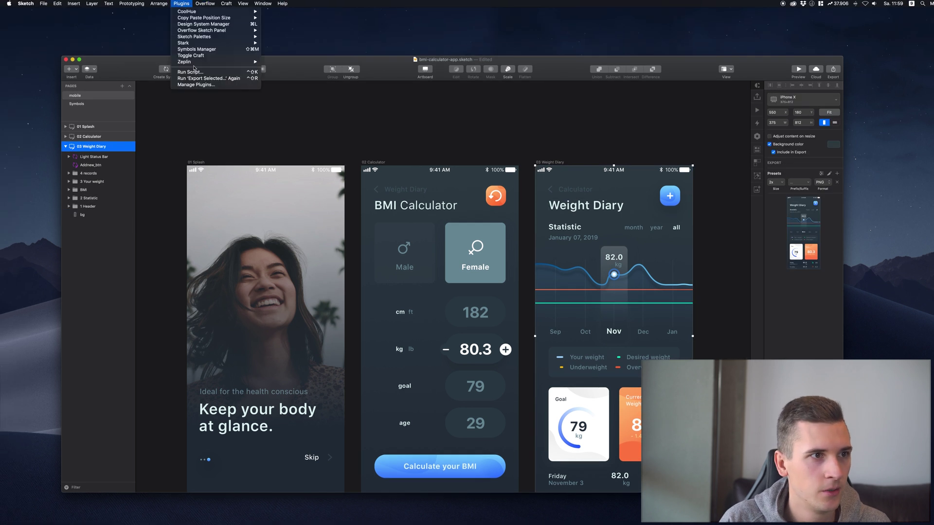
pyautogui.moveTo(195, 62)
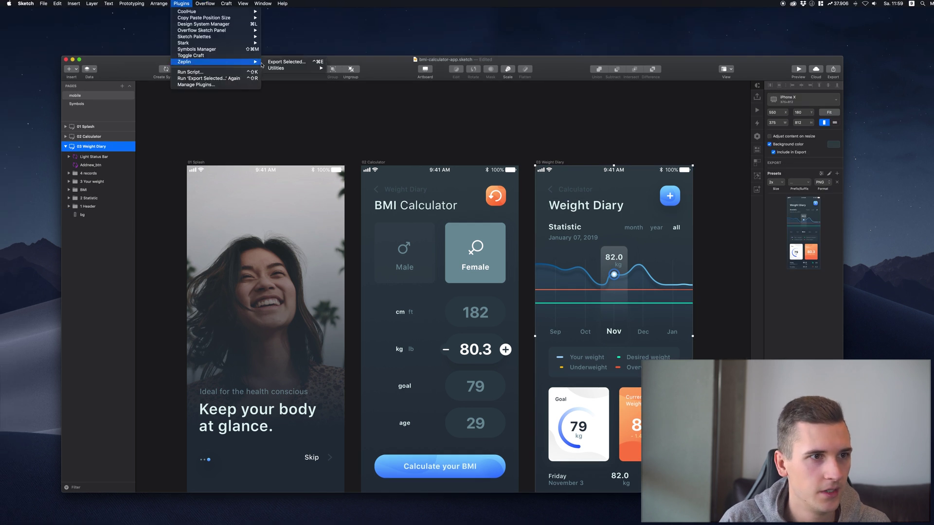
pyautogui.click(287, 62)
pyautogui.click(553, 174)
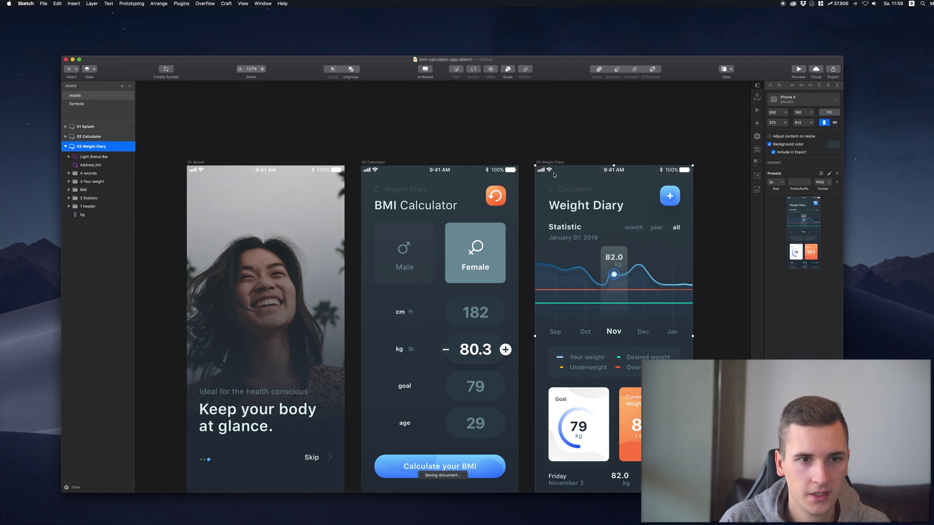
pyautogui.press('Return')
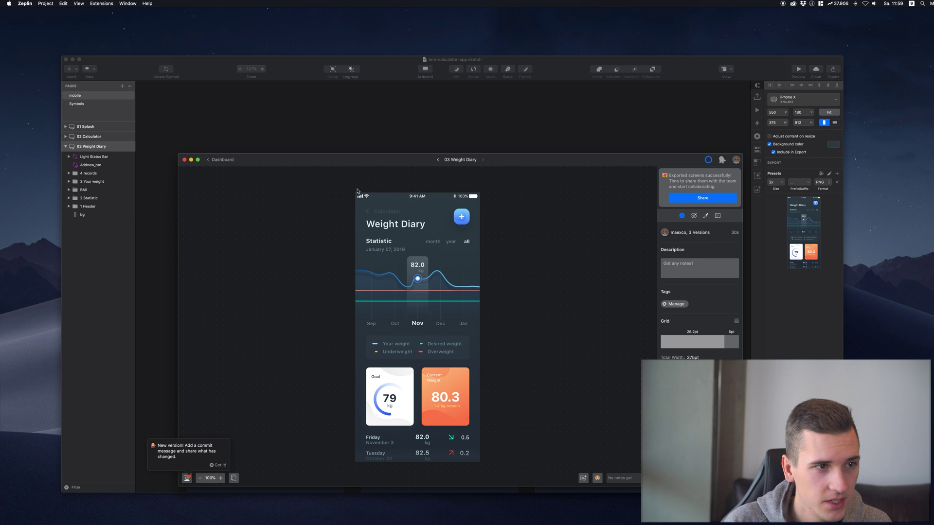
# From the dashboard's Styleguide, add all detected text styles (headline, 18pt, 14point) to the project.
pyautogui.click(218, 159)
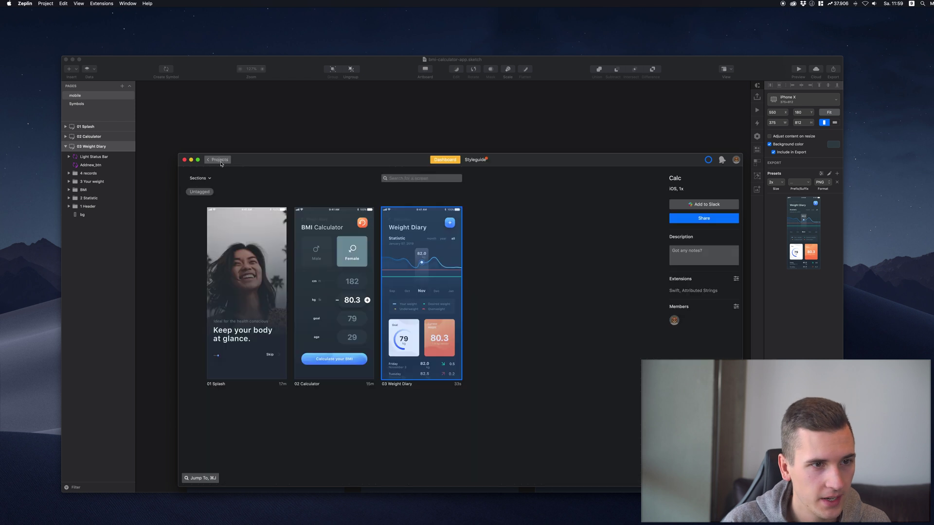
pyautogui.click(484, 161)
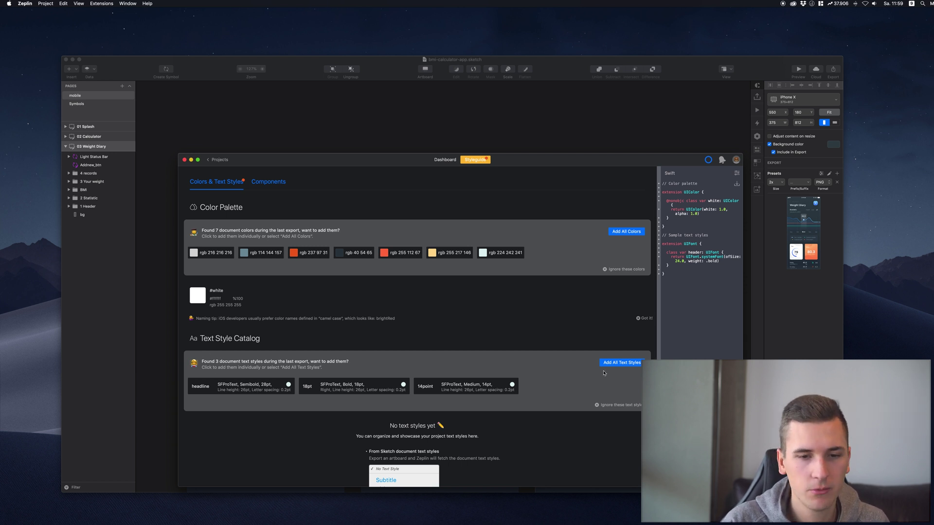
pyautogui.click(612, 362)
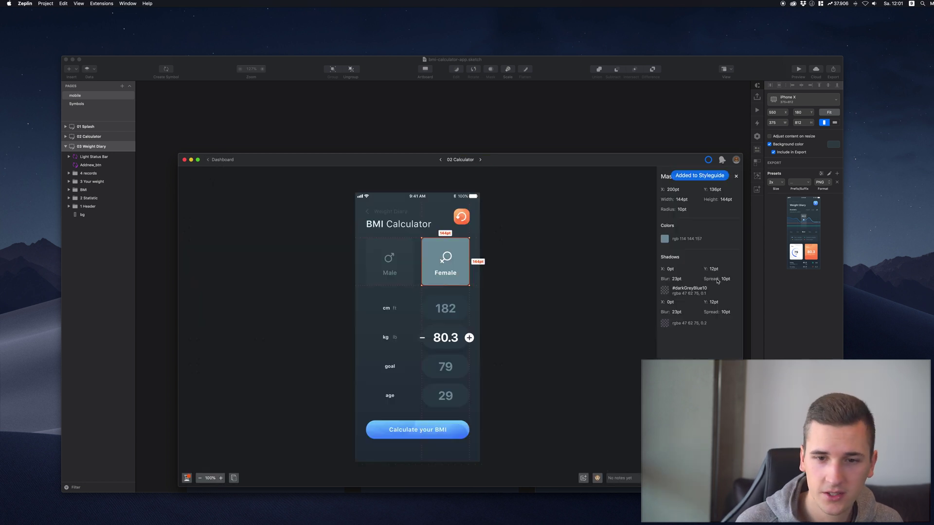
# Add the second shadow colour to the styleguide as darkGreyBlue20.
pyautogui.click(733, 325)
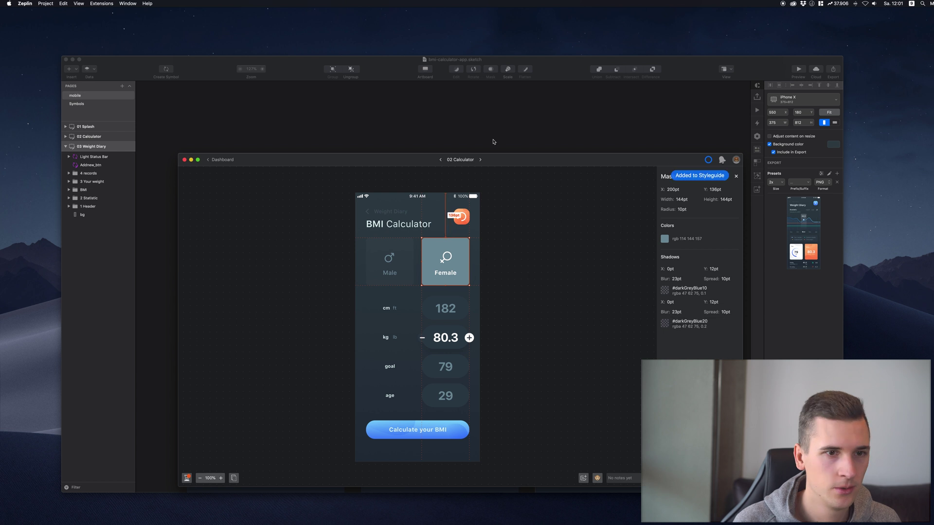
pyautogui.click(222, 160)
pyautogui.click(475, 159)
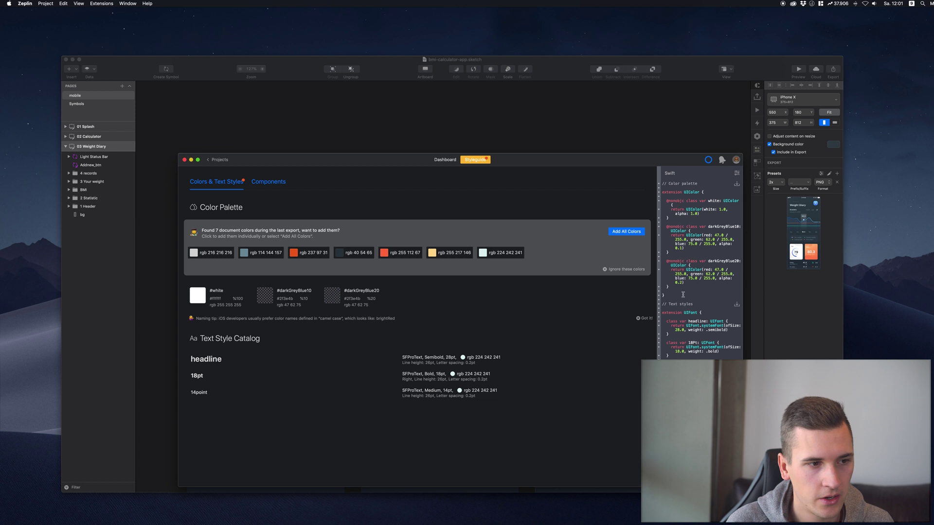
# Change darkGreyBlue10's hex value to #ffffff in the styleguide.
pyautogui.click(295, 291)
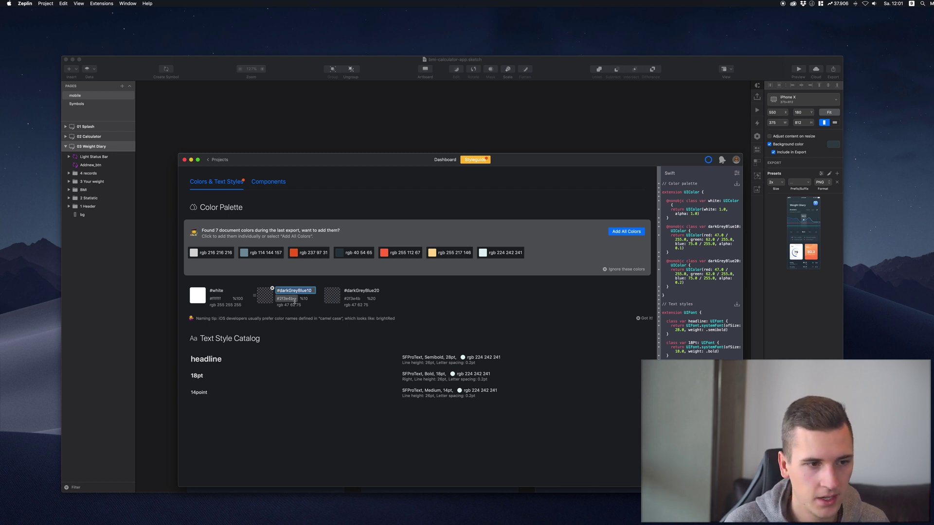
pyautogui.click(294, 297)
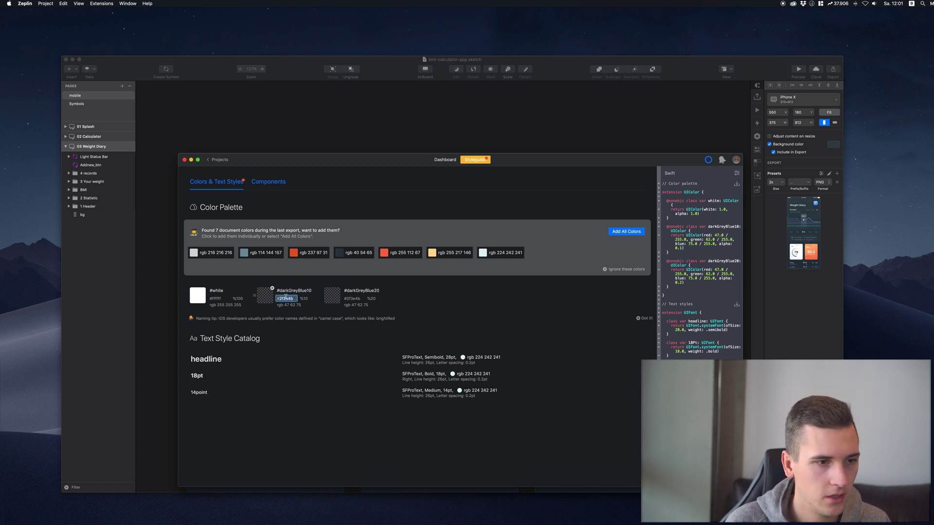
pyautogui.write('#')
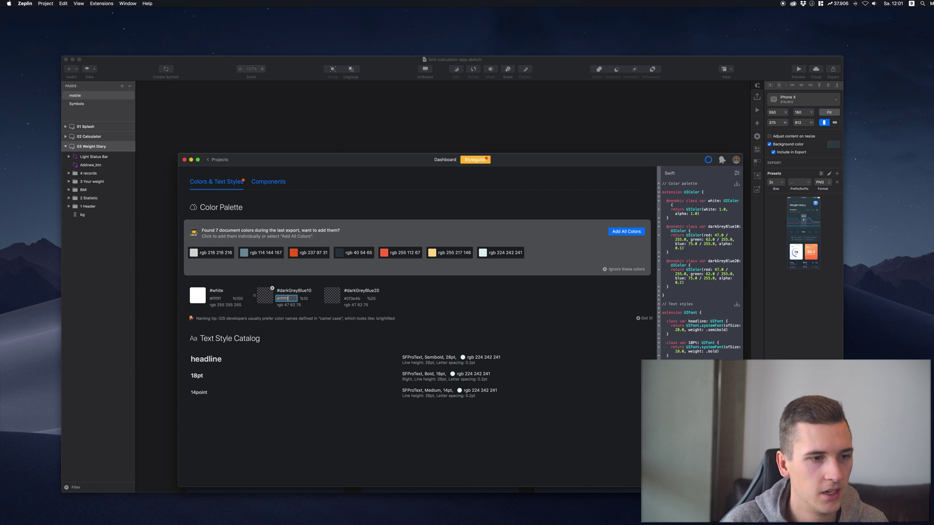
pyautogui.write('ffffff')
pyautogui.press('Return')
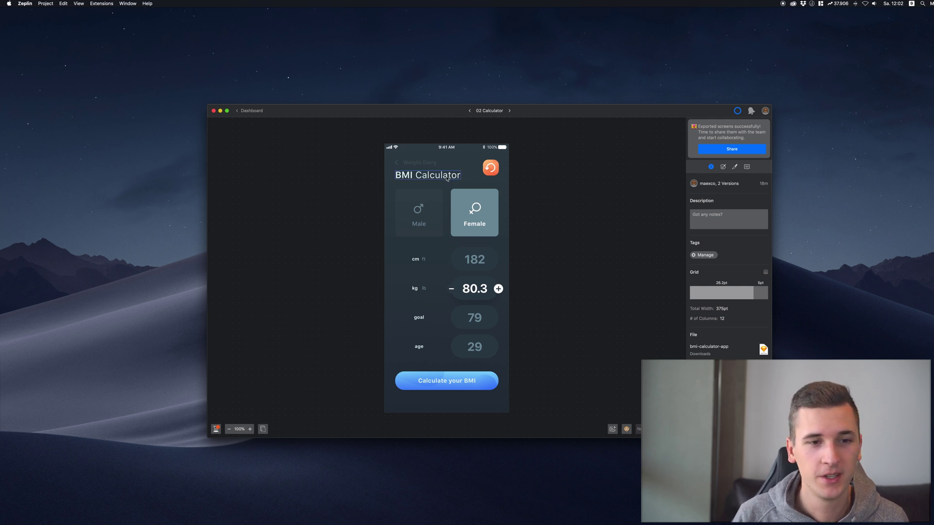
# Inspect the 02 Calculator Female icon: 46×46 pt, with 3 bitmap and 1 vector asset.
pyautogui.click(477, 209)
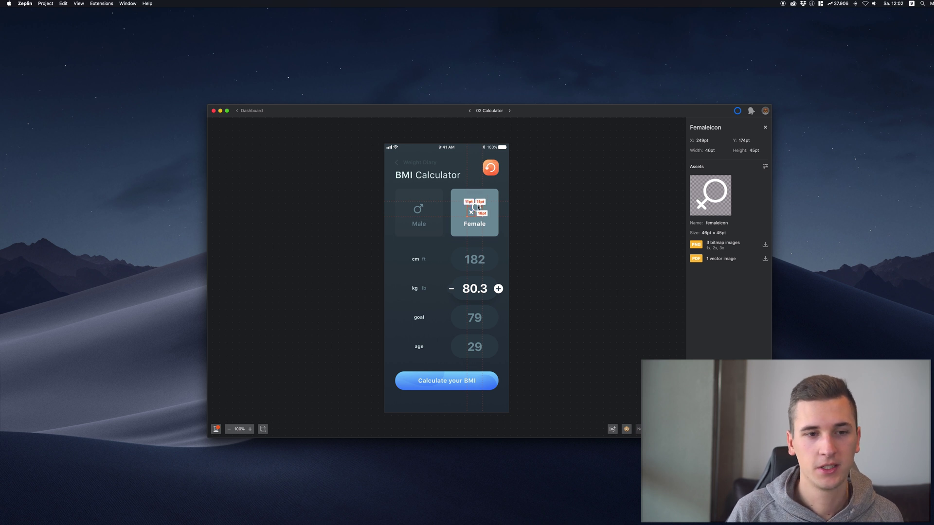
# Review the styleguide's three colours and three text styles, then return to the Calc screens dashboard.
pyautogui.click(248, 116)
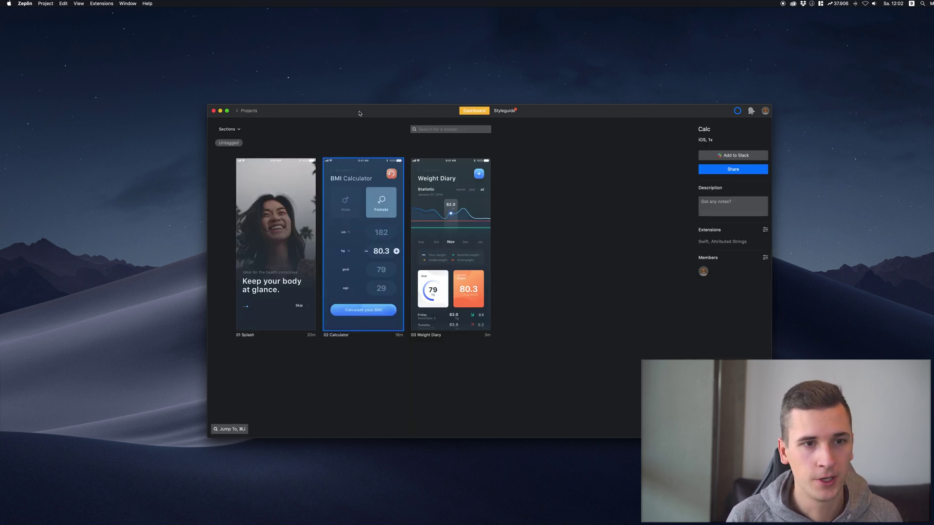
pyautogui.click(505, 111)
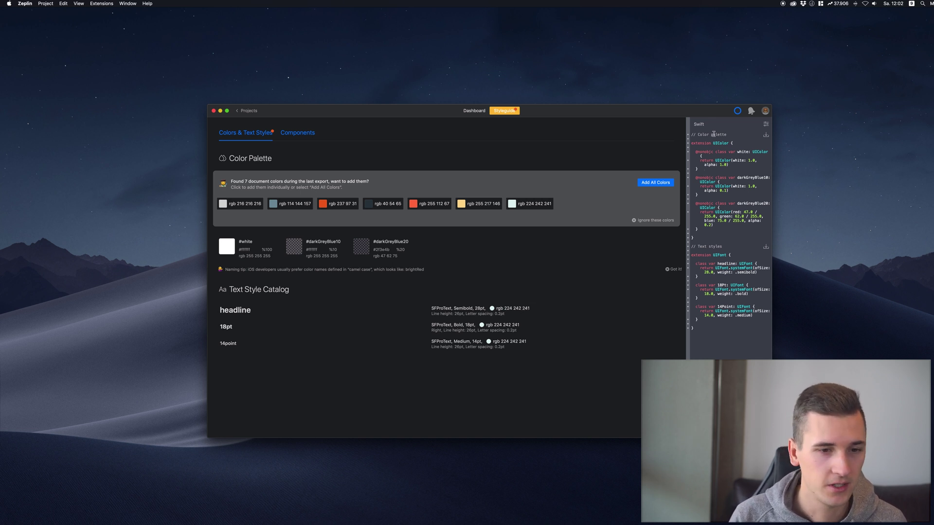
pyautogui.click(474, 111)
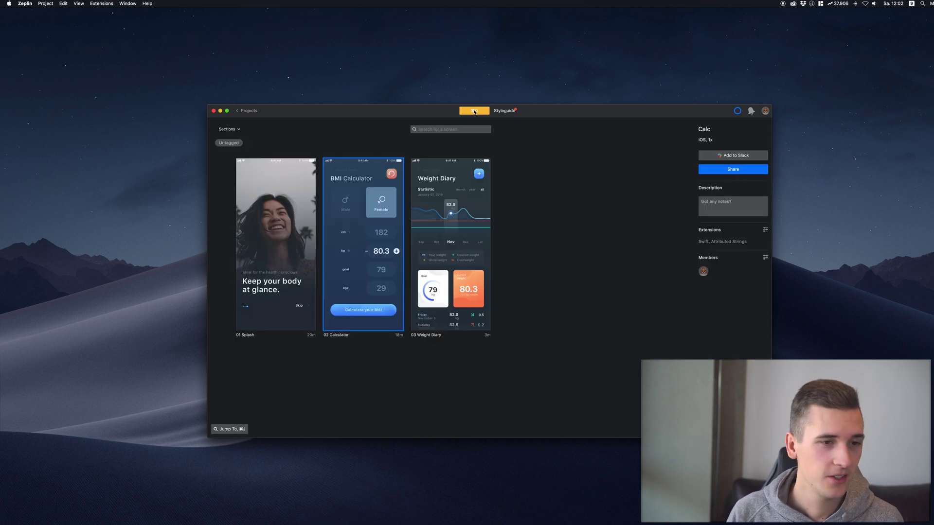